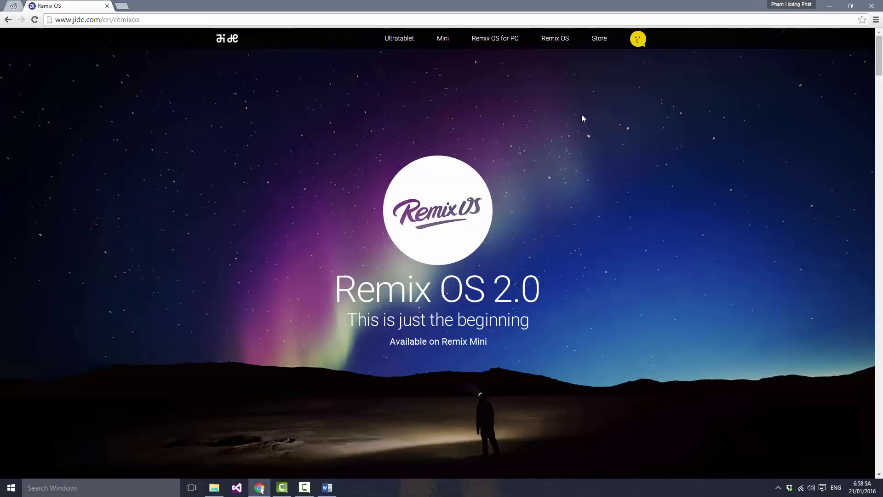
- Open the Remix OS for PC page on the Jide website and look through its feature and performance sections
left_click(487, 41)
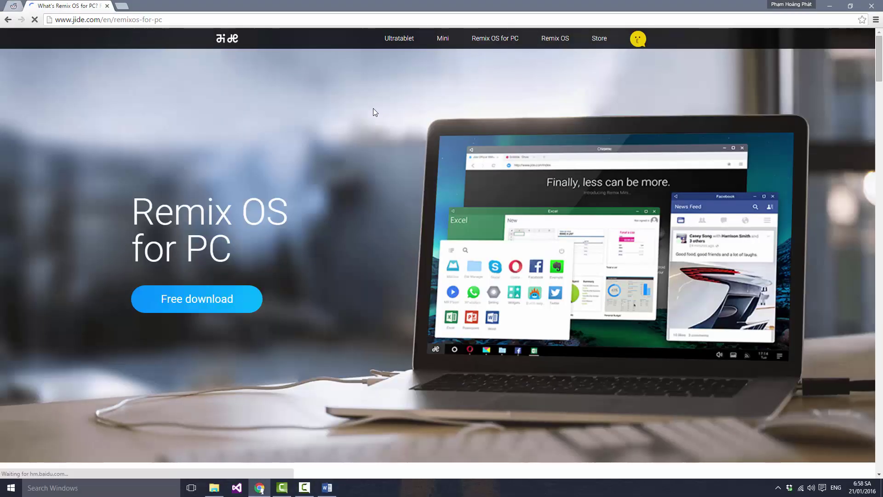
scroll(394, 165, "down", 10)
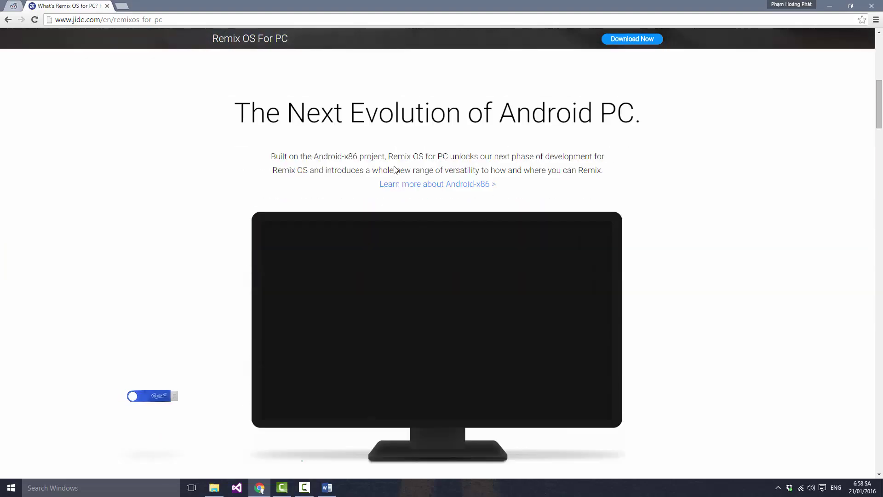
scroll(394, 170, "down", 20)
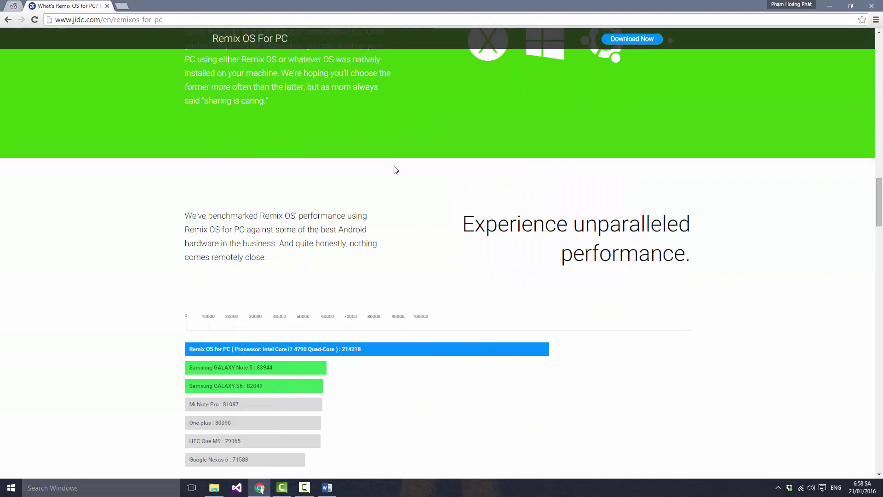
scroll(394, 170, "down", 6)
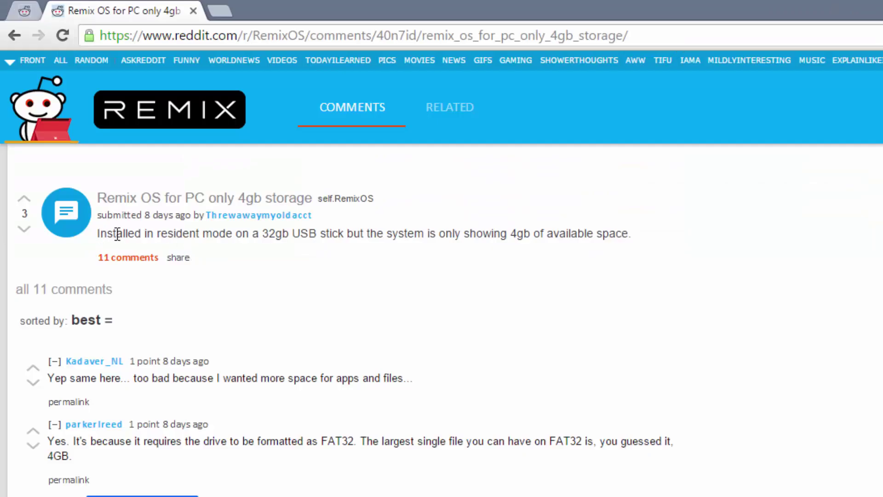
- Read the Reddit post about Remix OS storage on a 32gb USB stick and its first two comments
left_click_drag(97, 234, 664, 221)
triple_click(667, 225)
left_click(589, 271)
left_click_drag(425, 384, 46, 382)
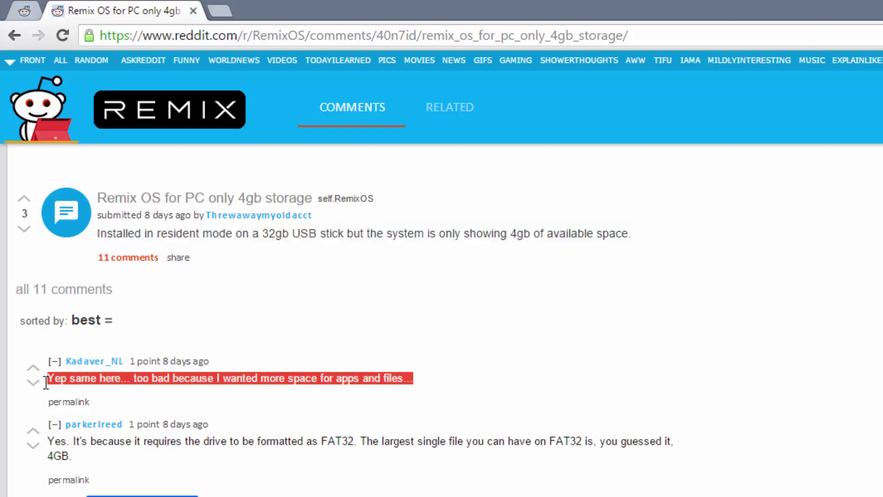
left_click(297, 403)
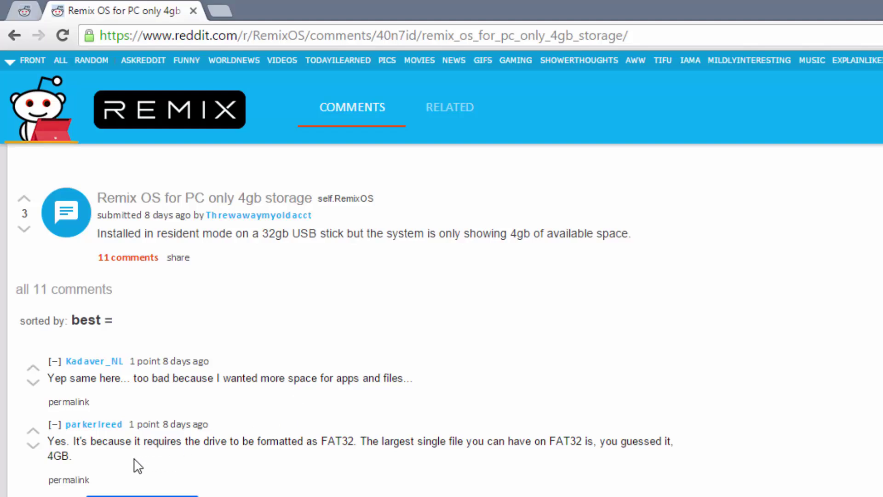
left_click_drag(72, 455, 48, 445)
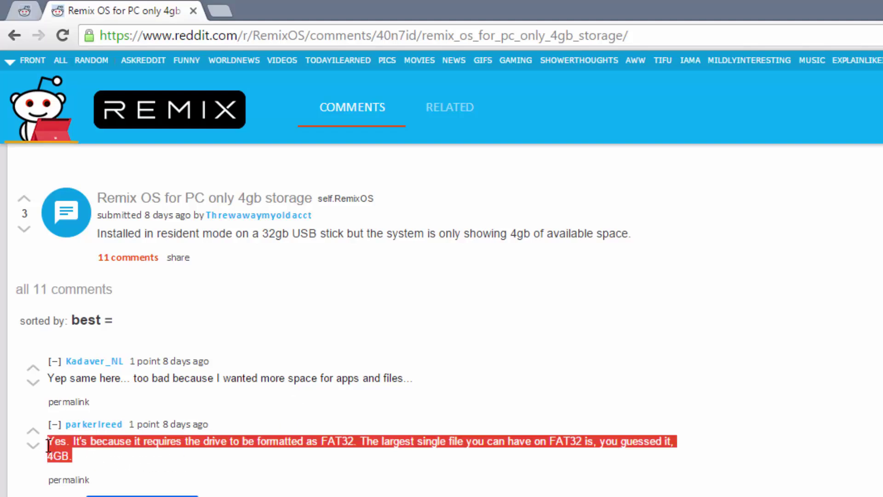
left_click(622, 477)
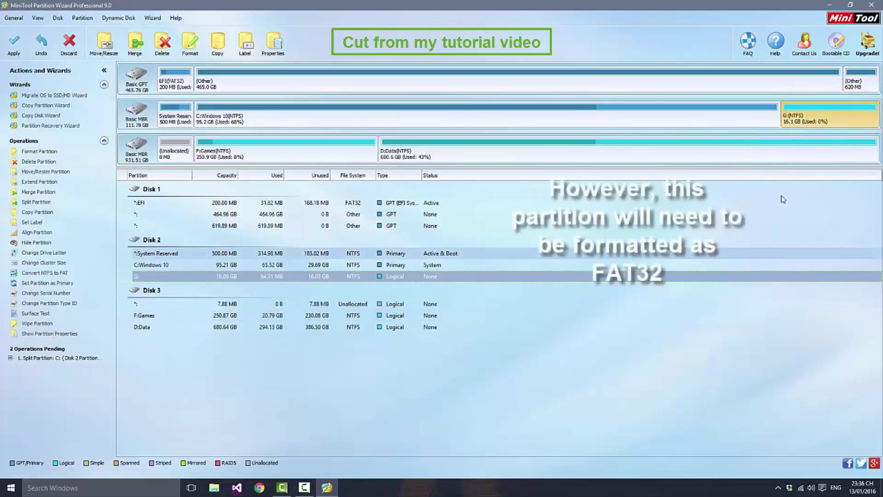
- Format the G: partition on Disk 2 as FAT32 with the label "Remix OS" and apply all pending operations
right_click(795, 119)
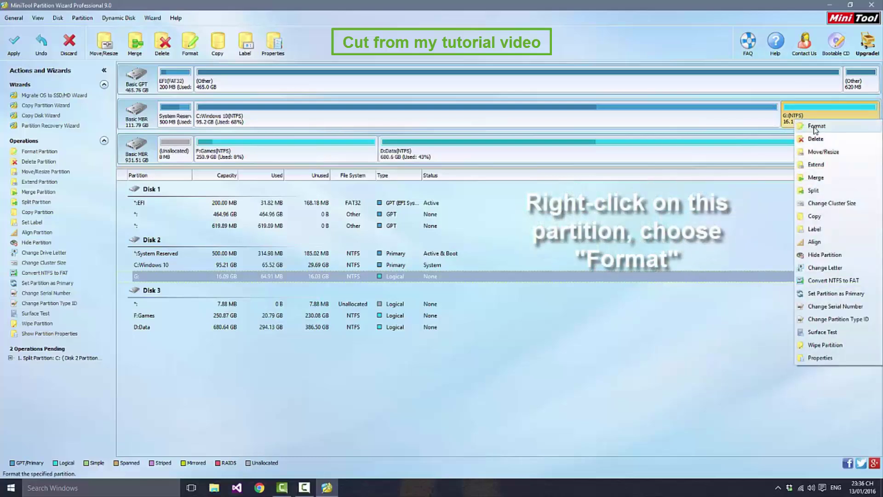
left_click(815, 127)
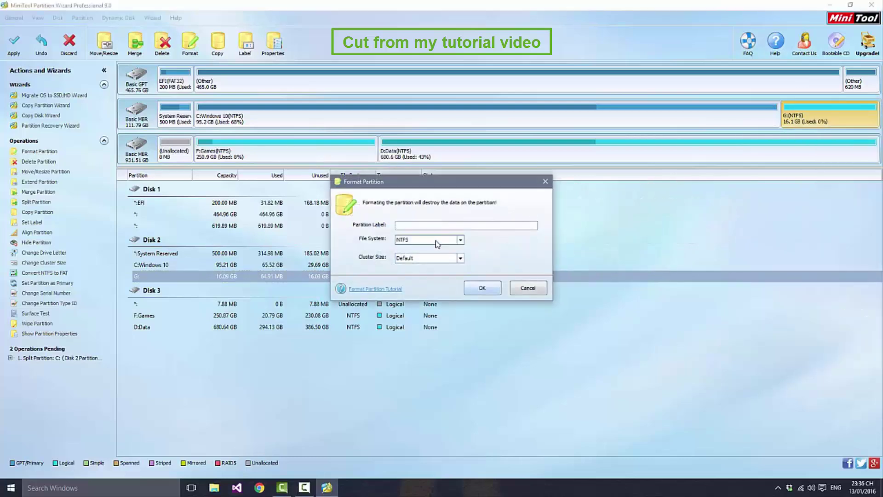
left_click(436, 240)
left_click(438, 249)
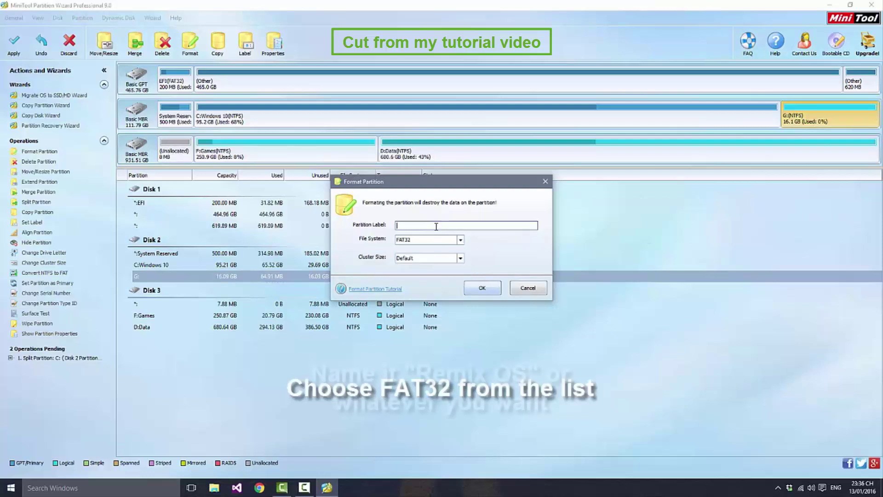
left_click(436, 226)
type("Remix OS")
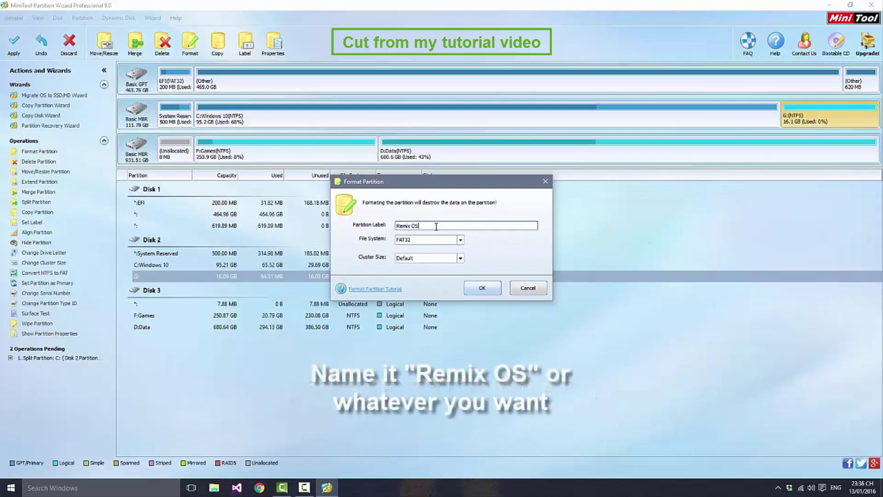
left_click(482, 288)
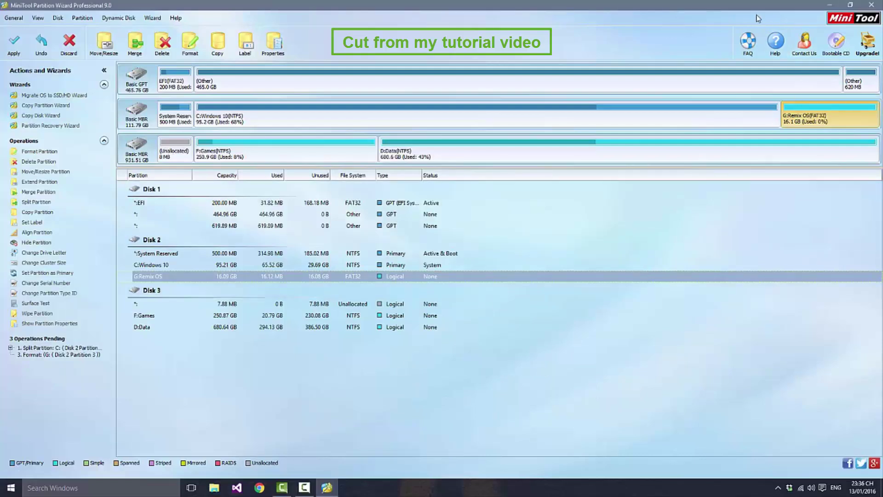
left_click(14, 45)
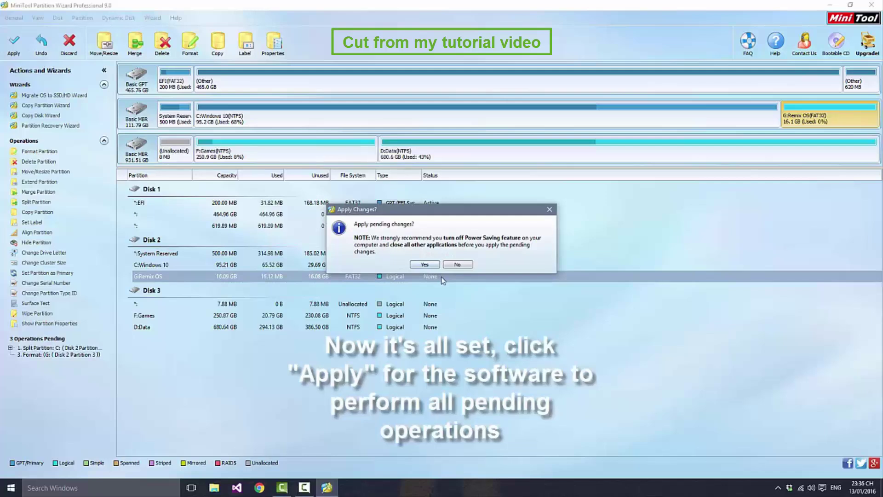
left_click(424, 265)
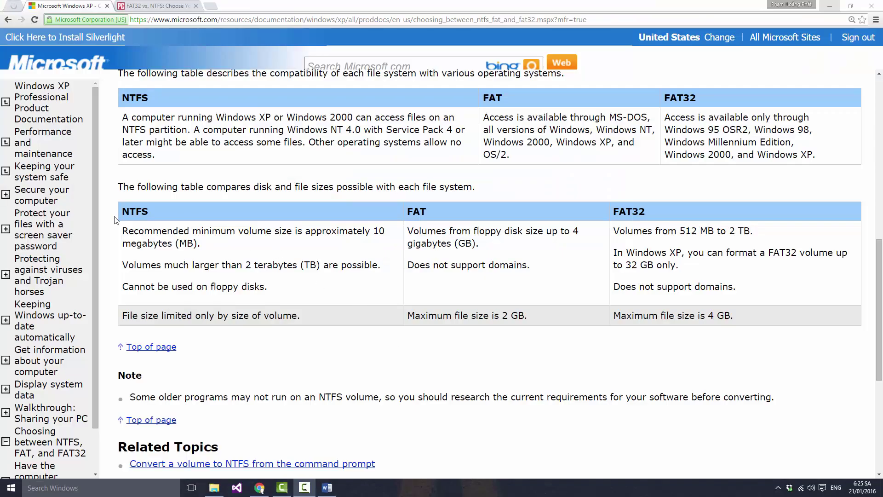
- Compare the file size limits of NTFS and FAT32 in the Microsoft file system table
left_click_drag(119, 212, 148, 212)
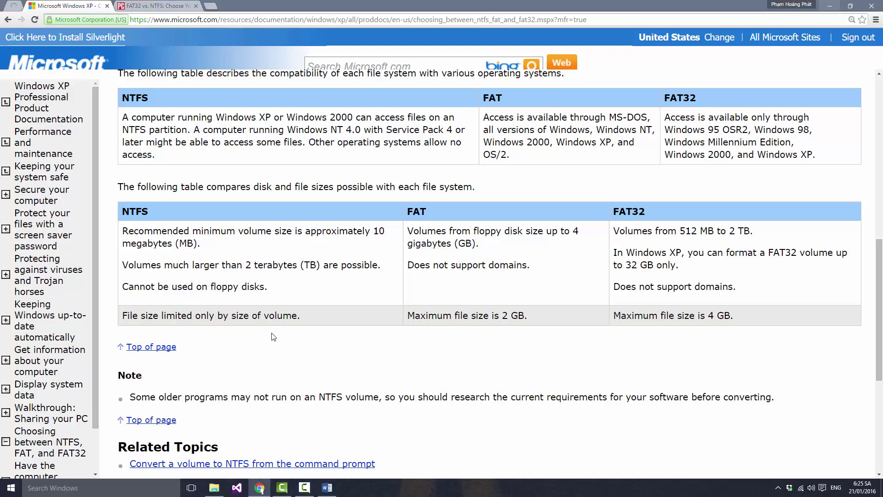
left_click_drag(333, 317, 123, 316)
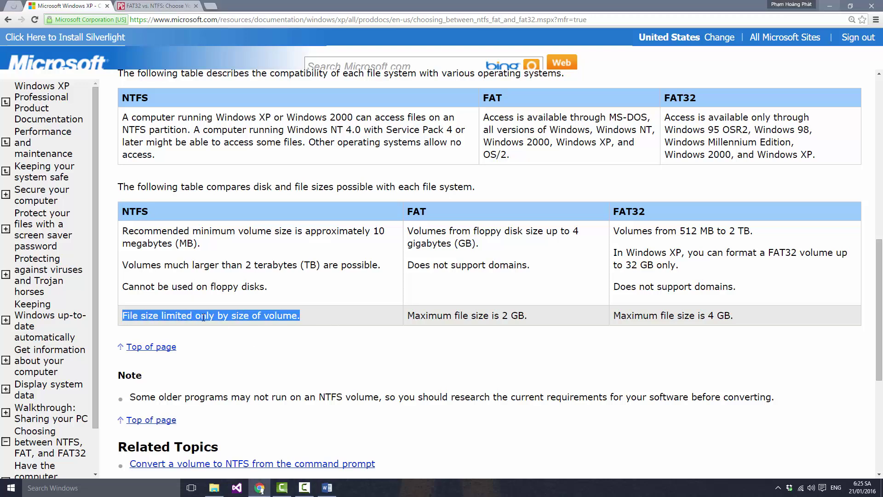
left_click(303, 346)
left_click_drag(658, 207, 610, 210)
left_click_drag(614, 316, 733, 316)
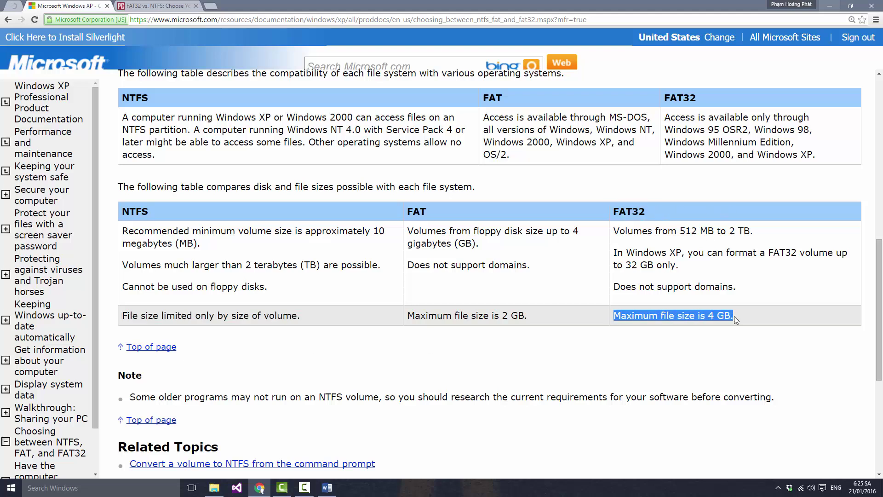
left_click(604, 345)
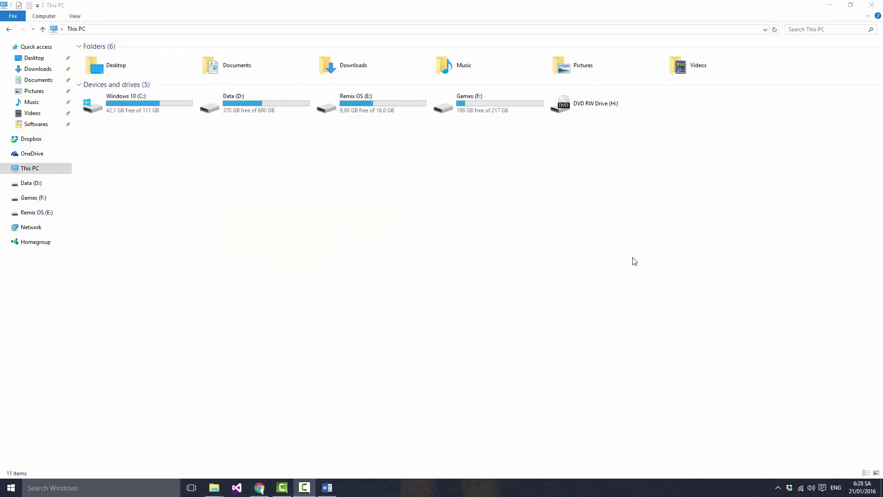
- Examine data.img on the Remix OS (E:) drive and check the drive's file system and free space in its properties
double_click(359, 105)
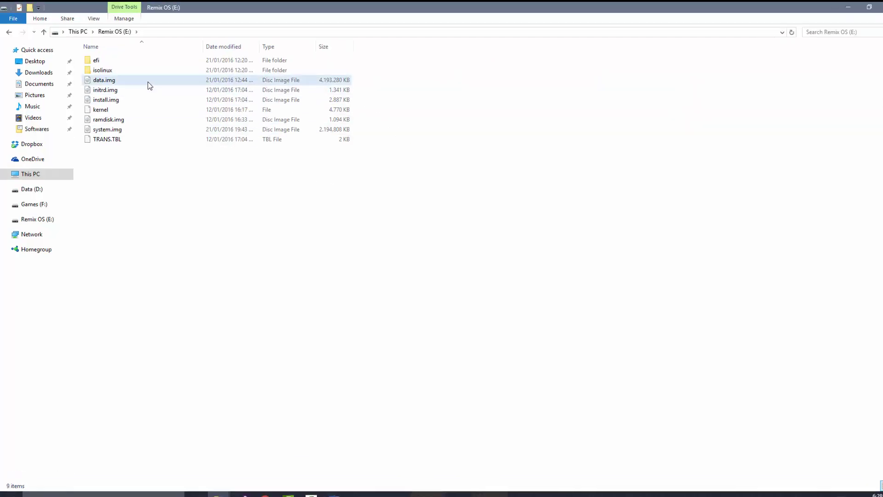
left_click(149, 81)
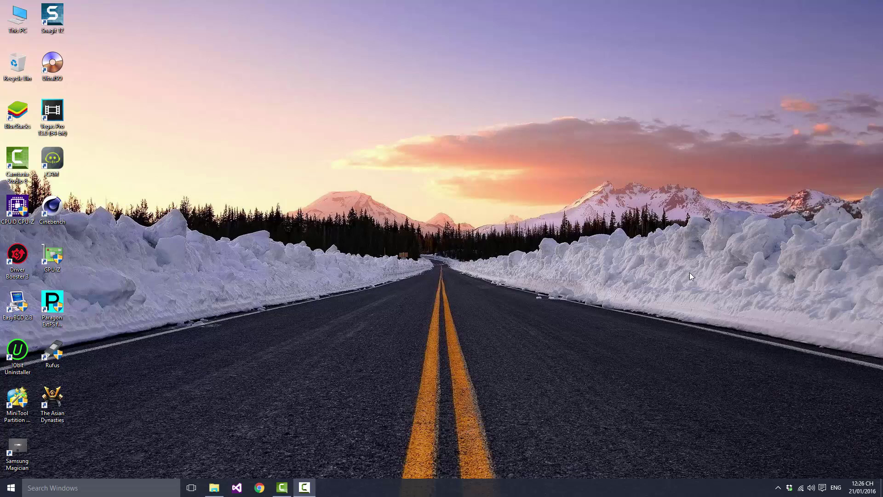
double_click(23, 14)
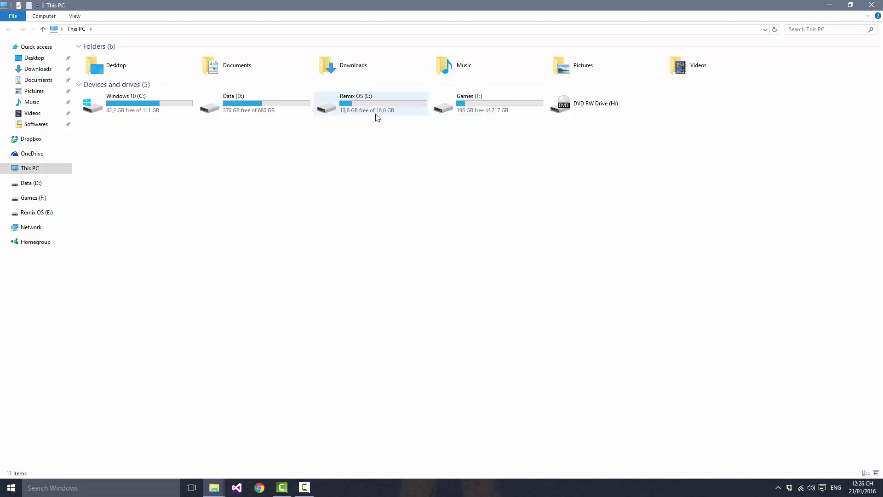
right_click(340, 106)
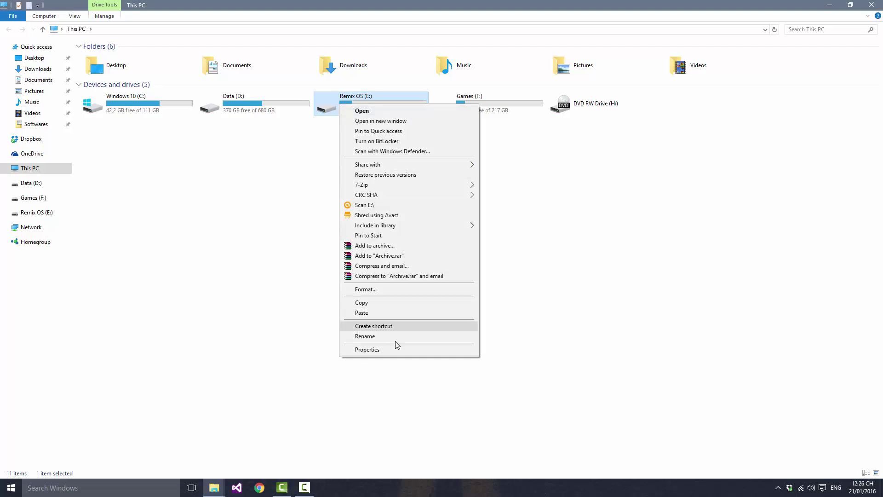
left_click(394, 349)
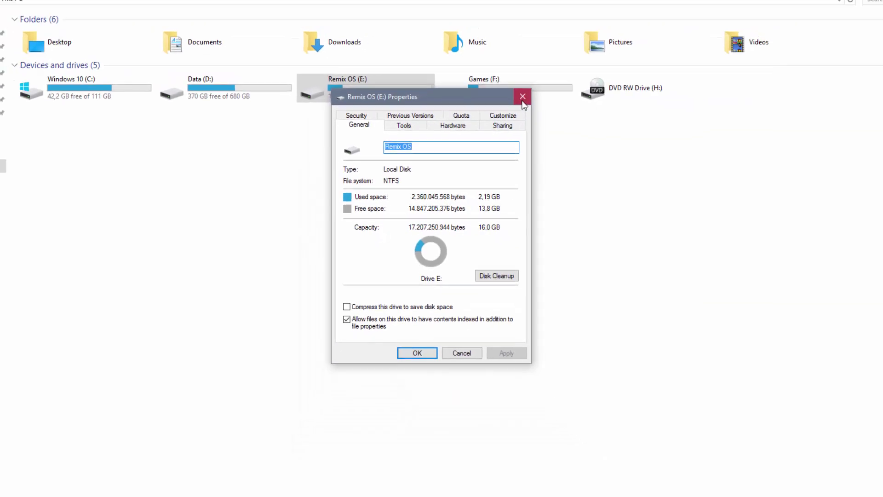
left_click(523, 102)
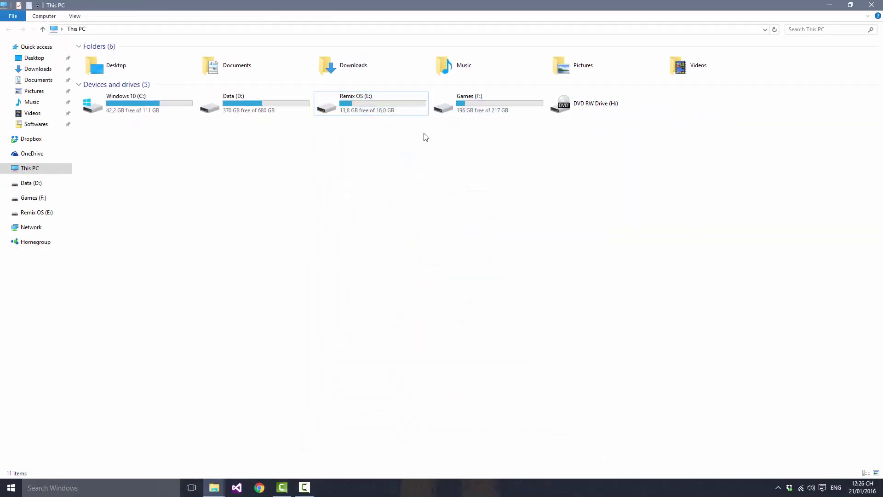
double_click(381, 116)
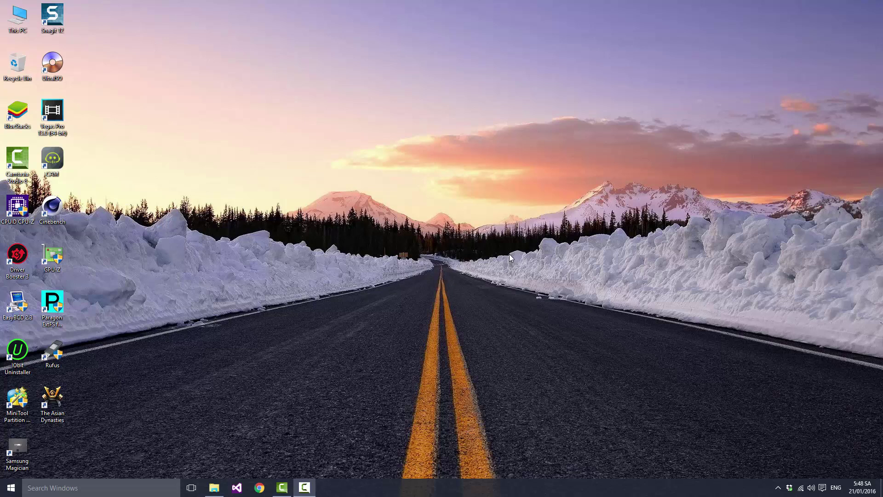
- Open the Remix OS (E:) drive from This PC and check the size of data.img
double_click(30, 23)
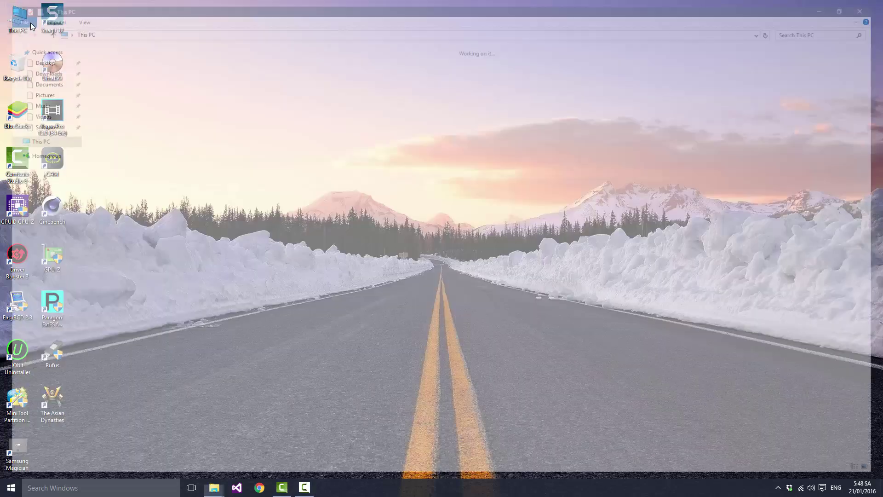
double_click(373, 109)
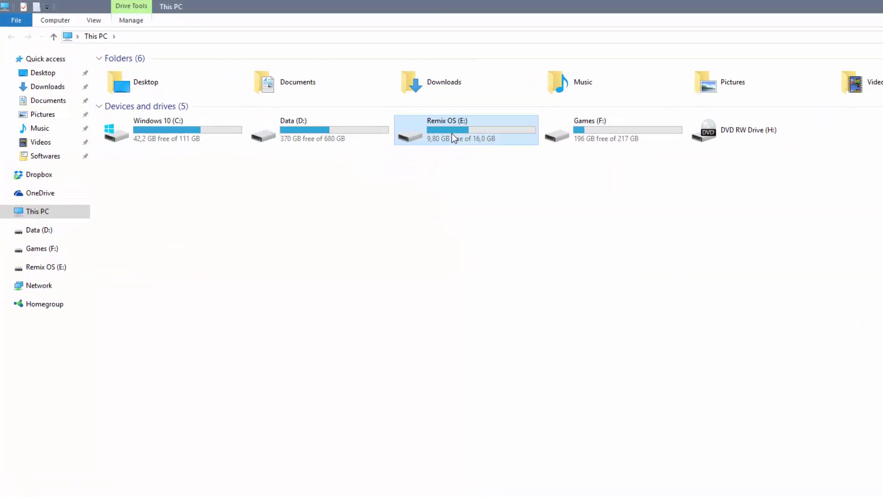
left_click(350, 137)
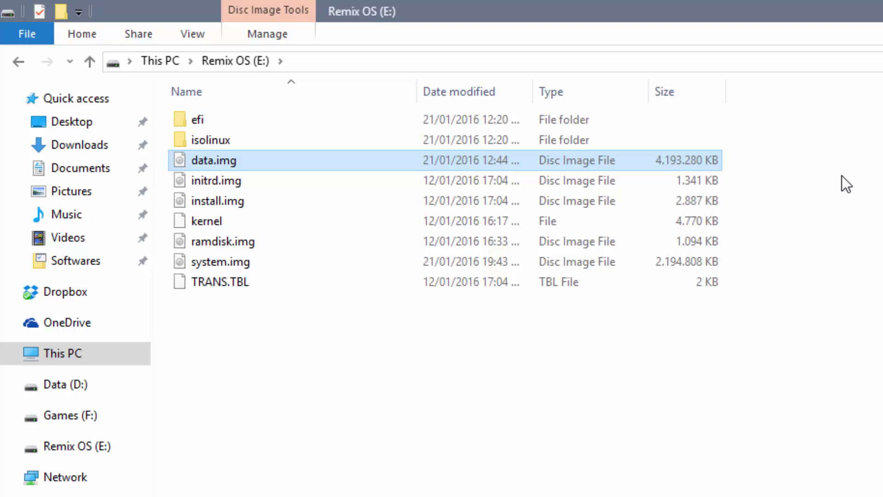
double_click(697, 164)
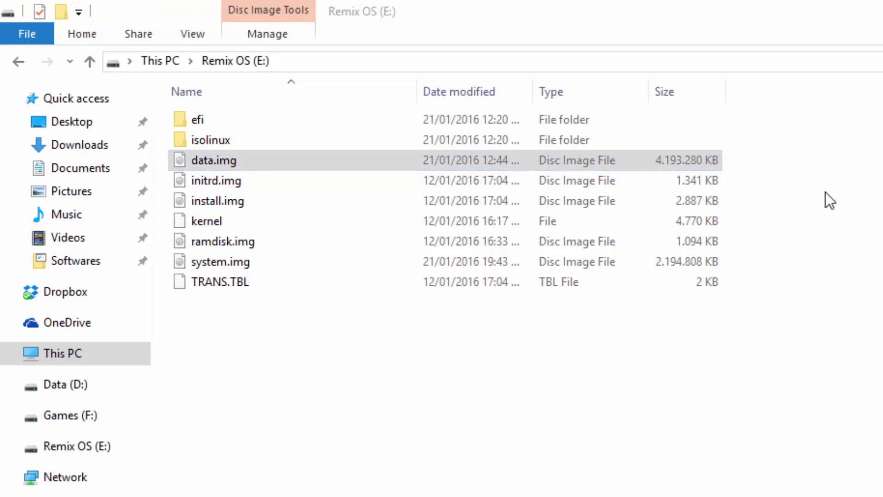
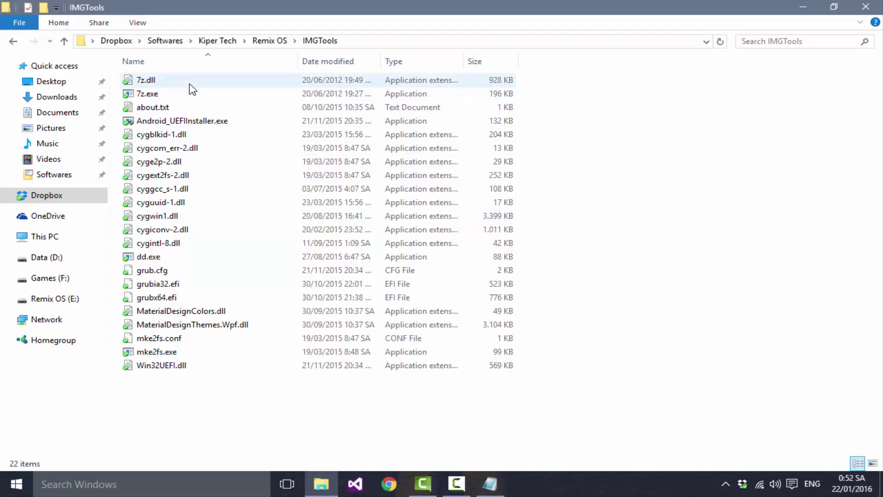
- Open a command window in the IMGTools folder
right_click(574, 201, "shift")
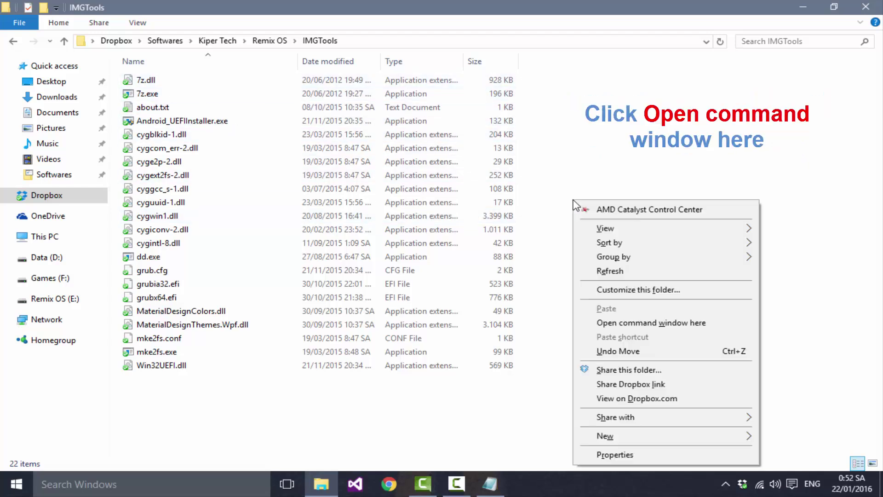
left_click(598, 322)
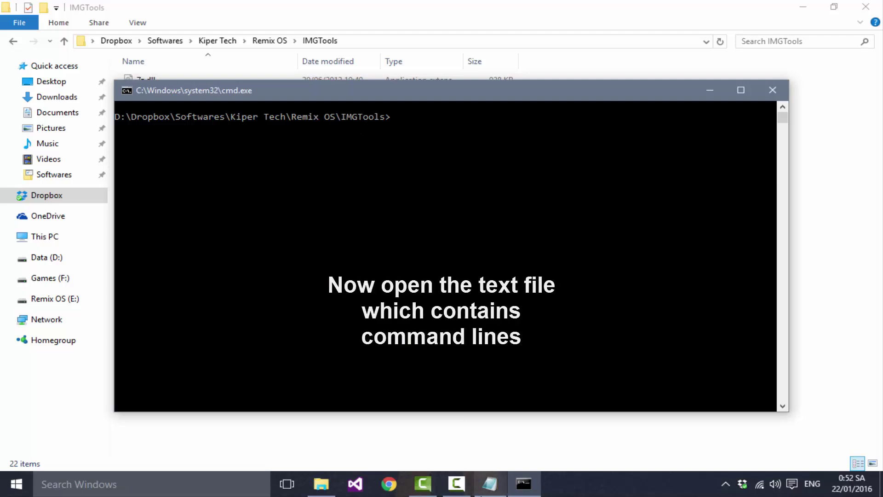
- Copy the dd.exe command line from Commands_DataSize_RemixOS.txt and paste it at the IMGTools command prompt
left_click(489, 483)
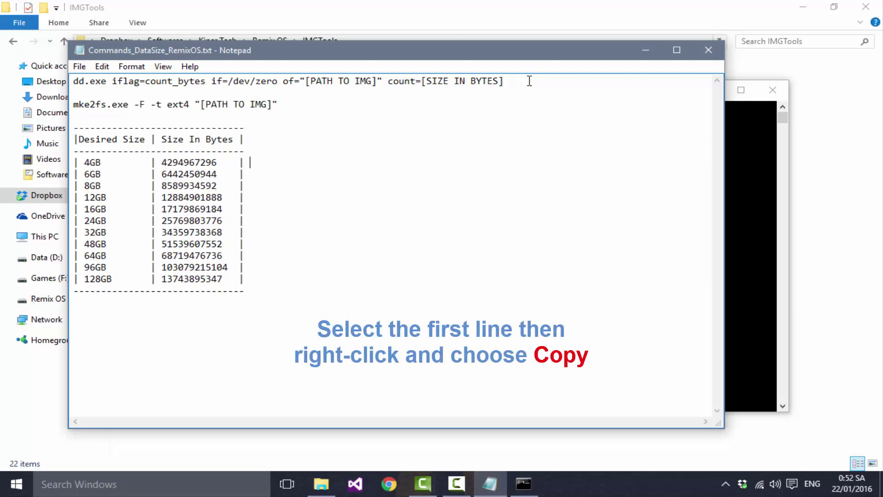
left_click_drag(529, 81, 27, 82)
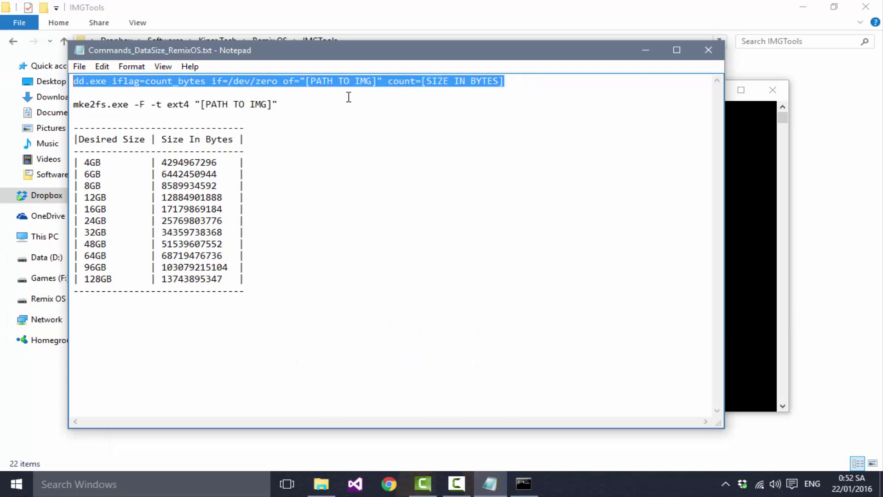
right_click(346, 81)
left_click(394, 122)
left_click(646, 50)
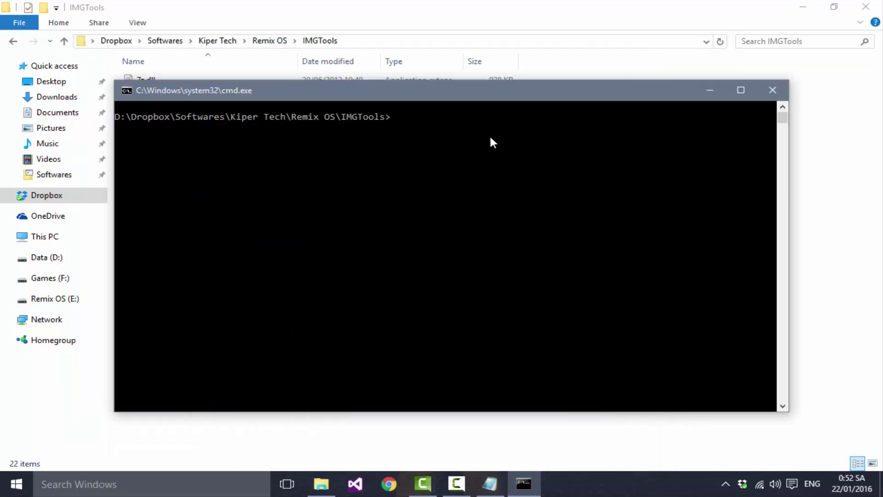
right_click(404, 119)
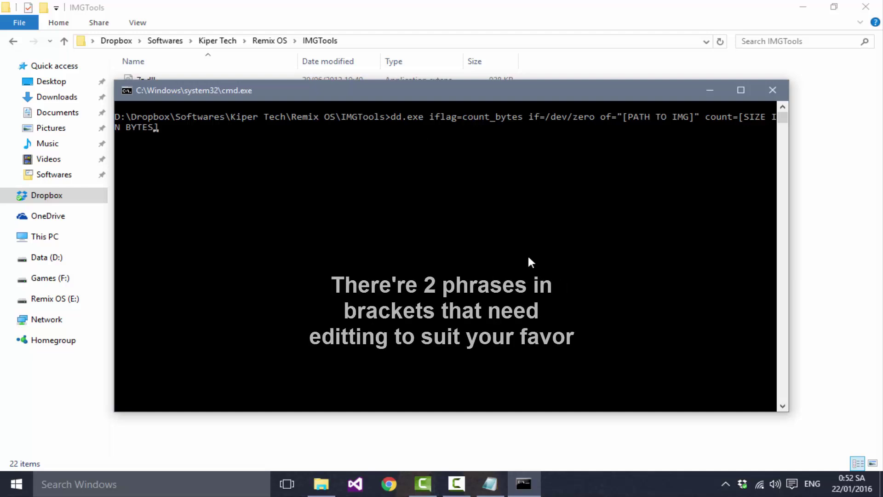
- Remove the [PATH TO IMG] placeholder between the quotes in the dd.exe command
key("Left")
key("Left")
key("Left")
key("Left")
key("Left")
key("Left")
key("Left")
key("Left")
key("Left")
key("Left")
key("Left")
key("Left")
key("Left")
key("Left")
key("Left")
key("Left")
key("Left")
key("Left")
key("Left")
key("Left")
key("Right")
key("Right")
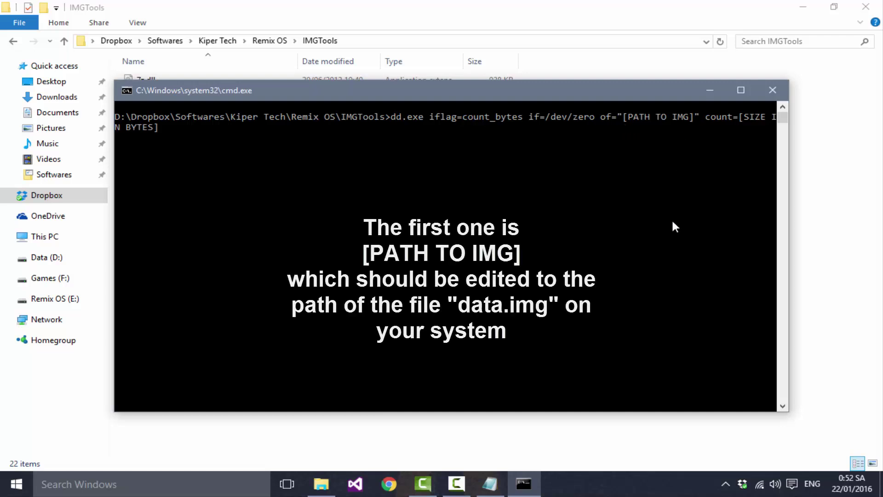
key("BackSpace")
key("BackSpace")
key("BackSpace")
key("BackSpace")
key("BackSpace")
key("BackSpace")
key("BackSpace")
key("BackSpace")
key("BackSpace")
key("BackSpace")
key("BackSpace")
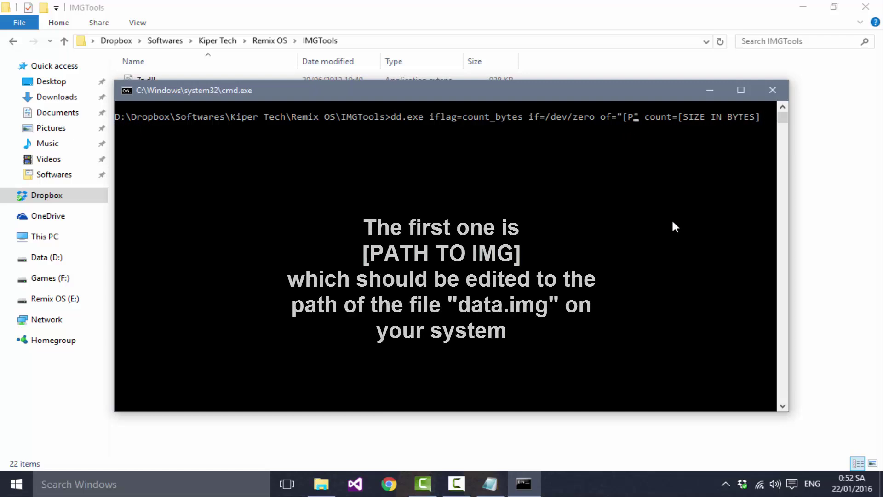
key("BackSpace")
key("BackSpace")
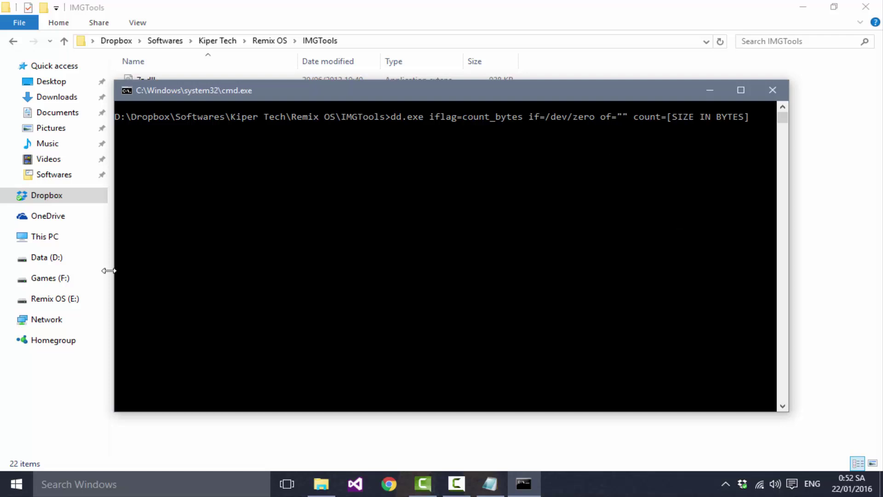
- Check the folder path of data.img on the Remix OS (E:) drive and return to the command window
left_click(64, 300)
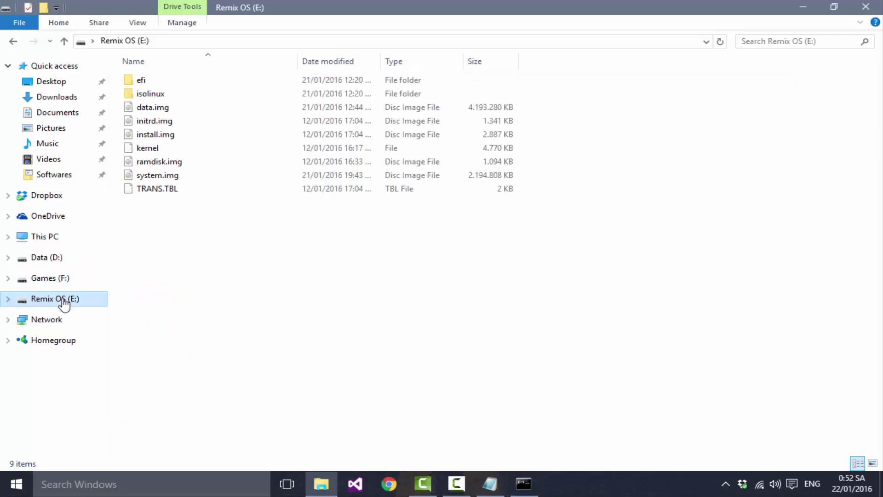
left_click(176, 42)
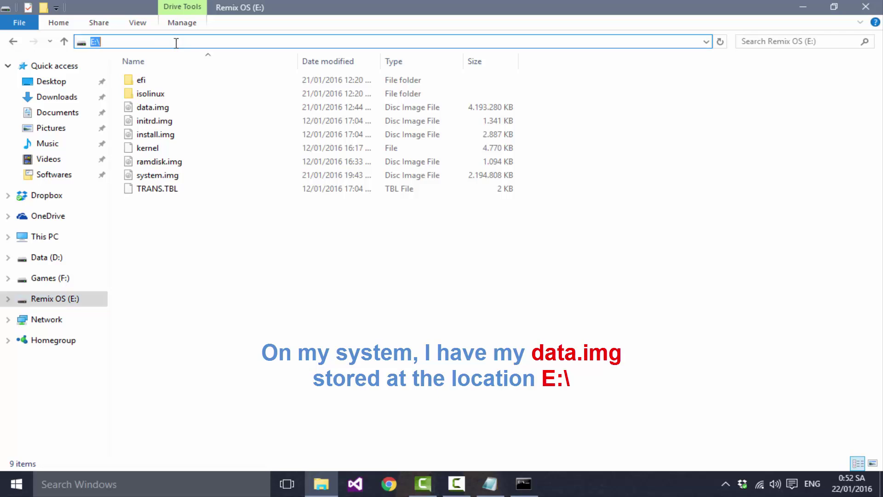
left_click(150, 110)
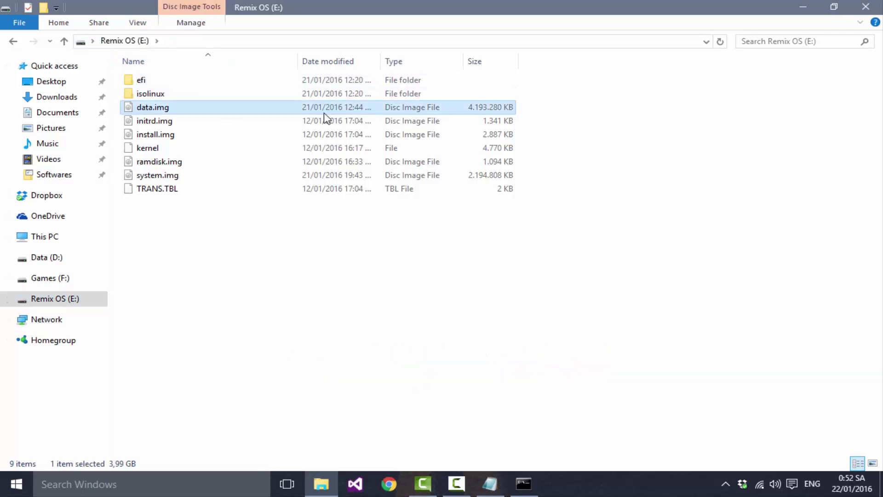
left_click(347, 284)
key("alt+Tab")
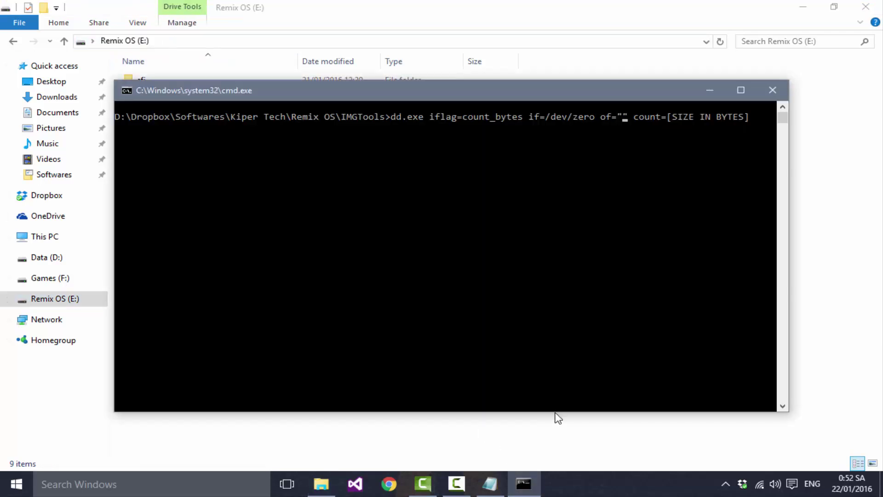
- Enter E:\data.img as the output file path between the quotes of the dd.exe command
type("E:\\d")
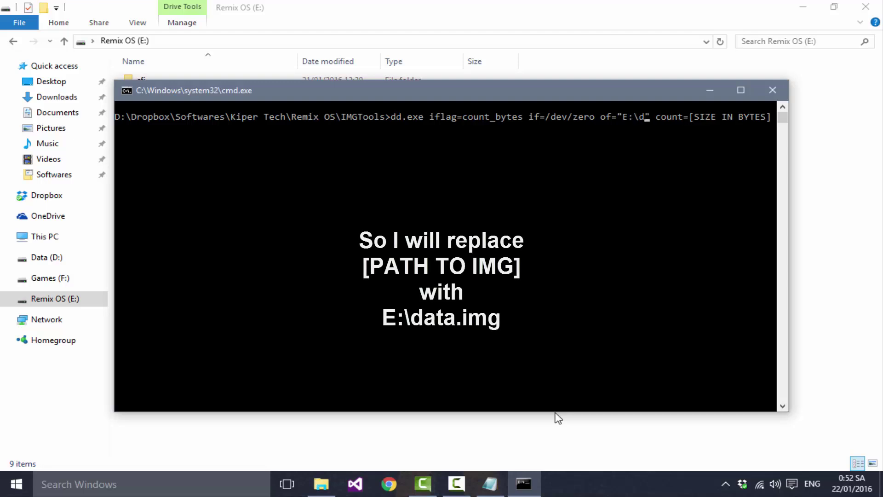
type("ata.")
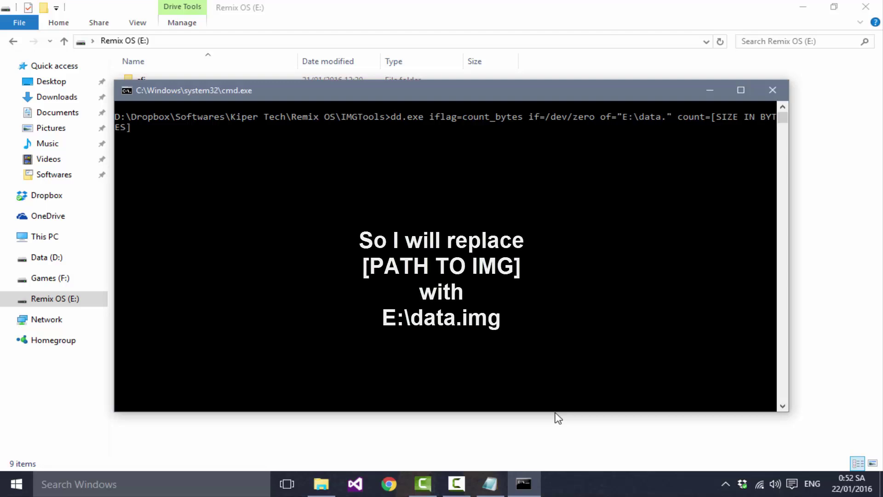
type("img")
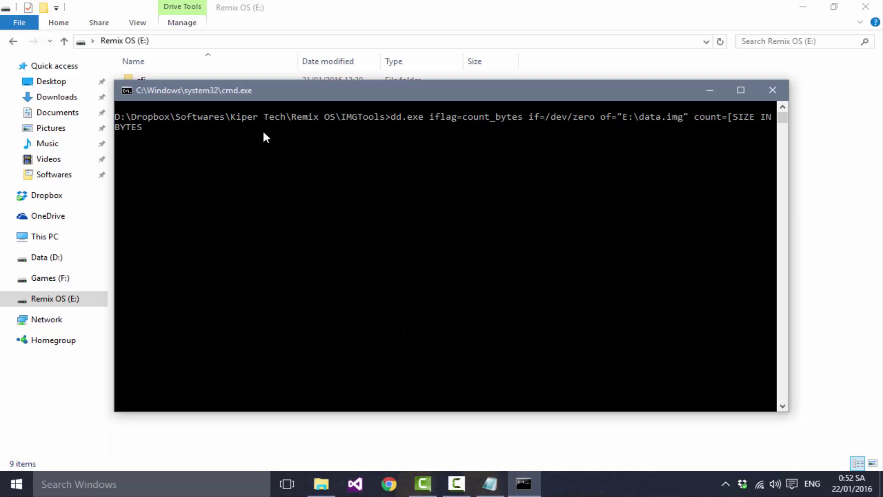
- Remove the [SIZE IN BYTES] placeholder after count= in the dd.exe command
key("BackSpace")
key("BackSpace")
key("BackSpace")
key("BackSpace")
key("BackSpace")
key("BackSpace")
key("BackSpace")
key("BackSpace")
key("BackSpace")
key("BackSpace")
key("BackSpace")
key("BackSpace")
key("BackSpace")
key("BackSpace")
key("BackSpace")
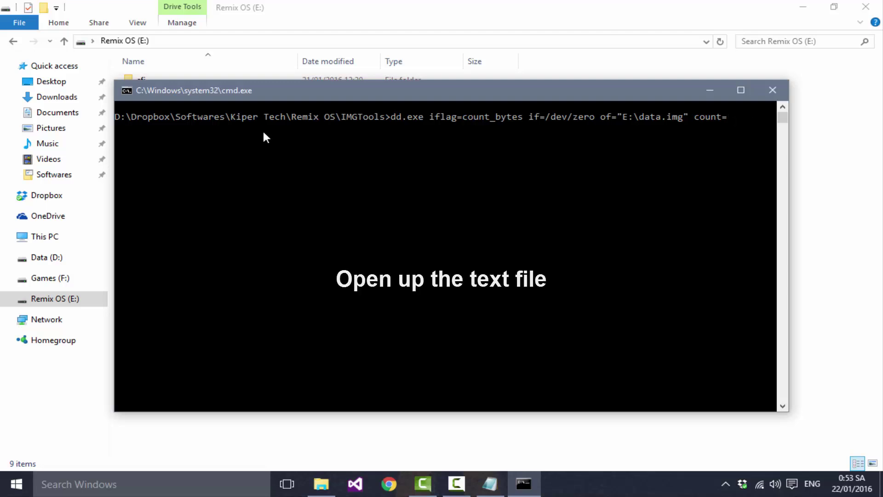
left_click(490, 484)
left_click_drag(74, 124, 261, 286)
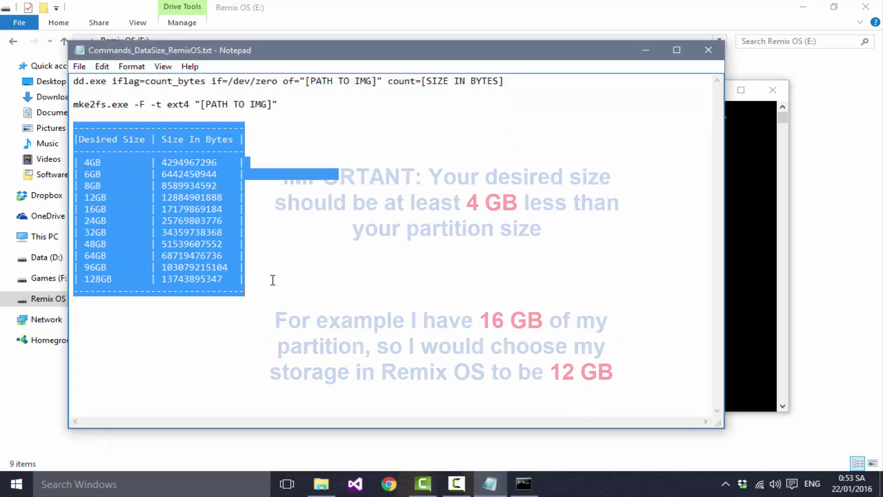
left_click(304, 284)
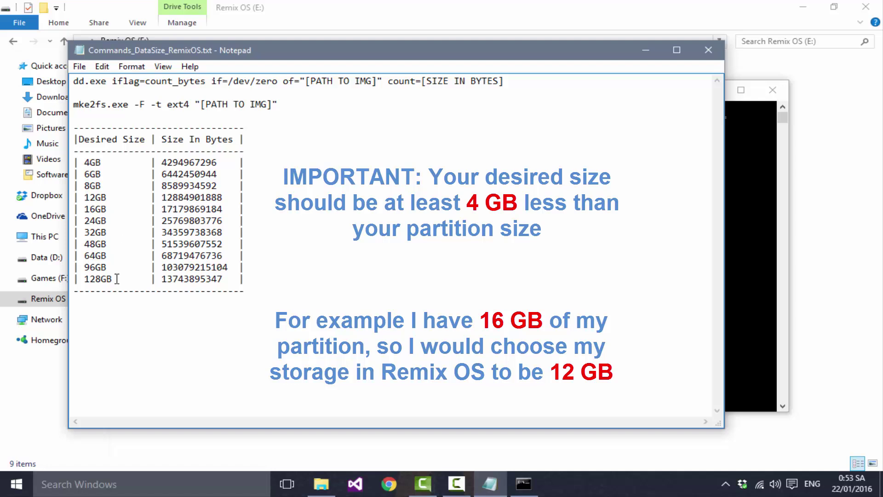
left_click_drag(118, 197, 84, 198)
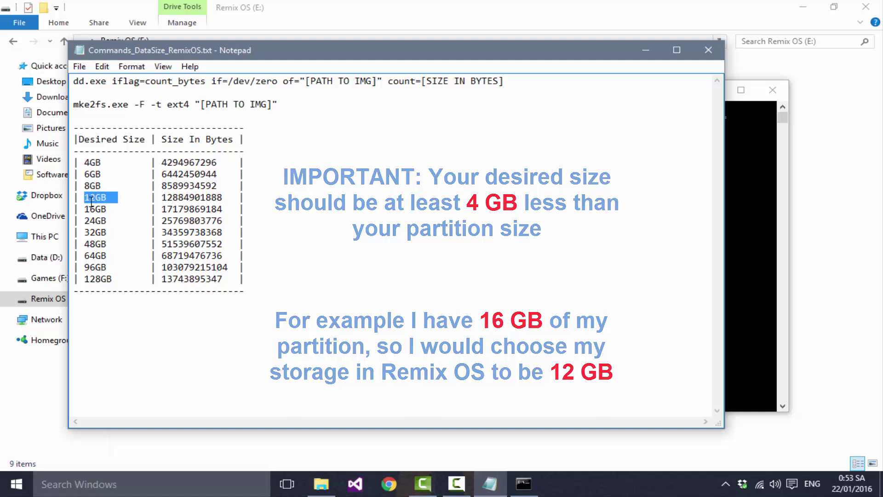
left_click_drag(161, 198, 223, 197)
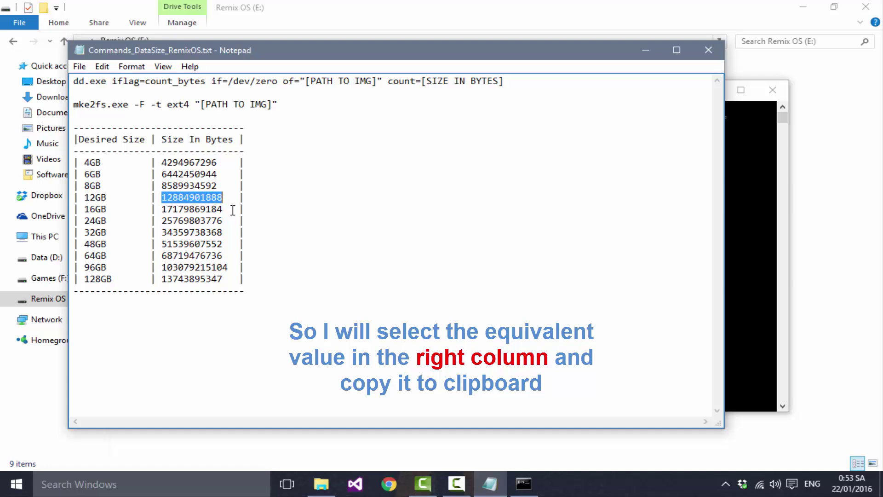
right_click(213, 199)
left_click(240, 240)
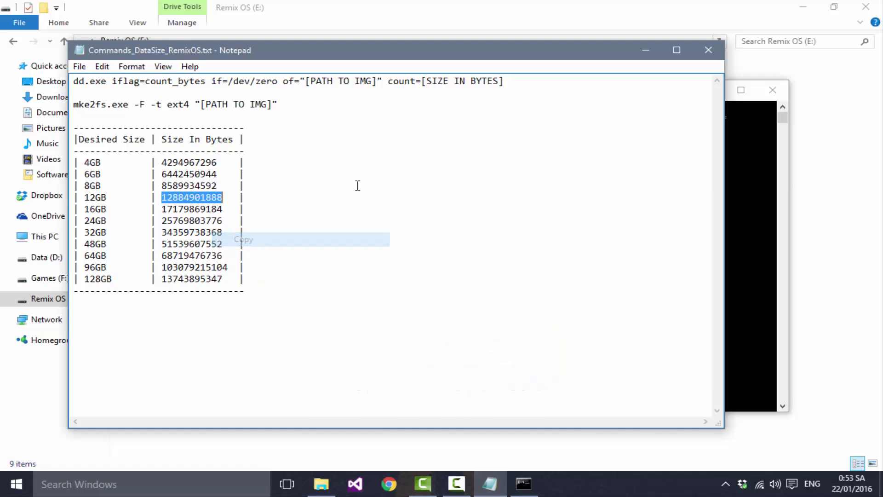
left_click(645, 50)
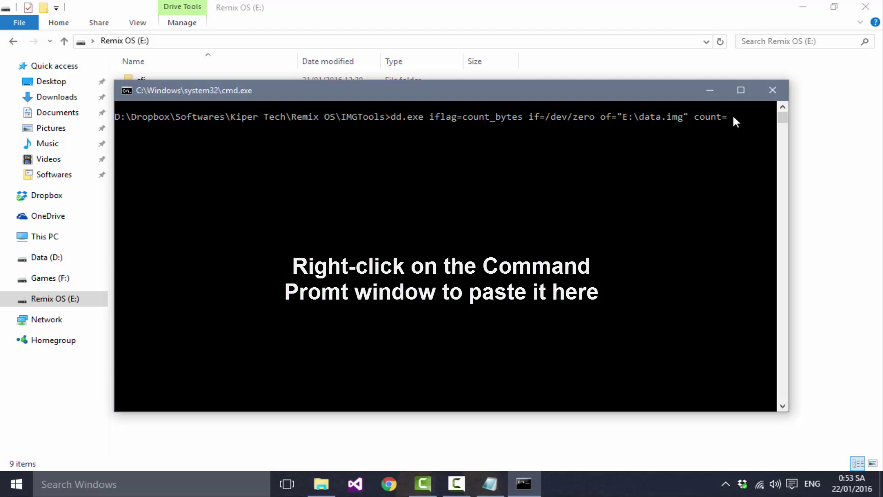
right_click(733, 118)
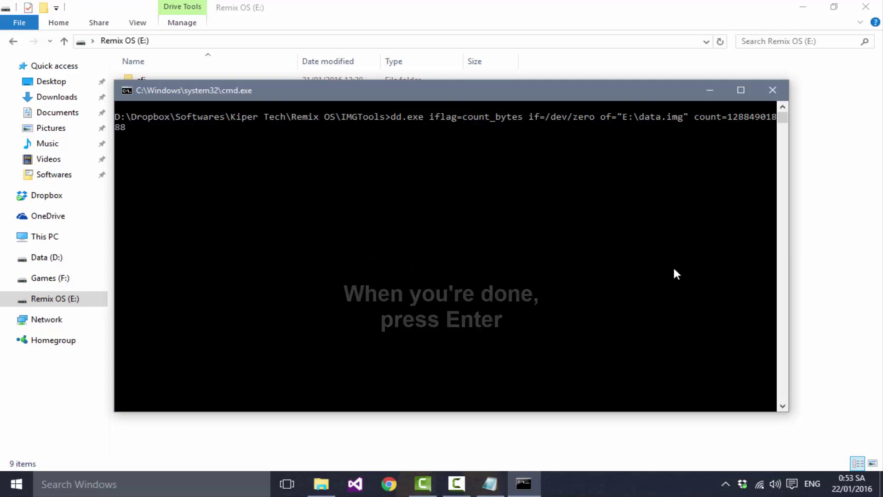
key("Return")
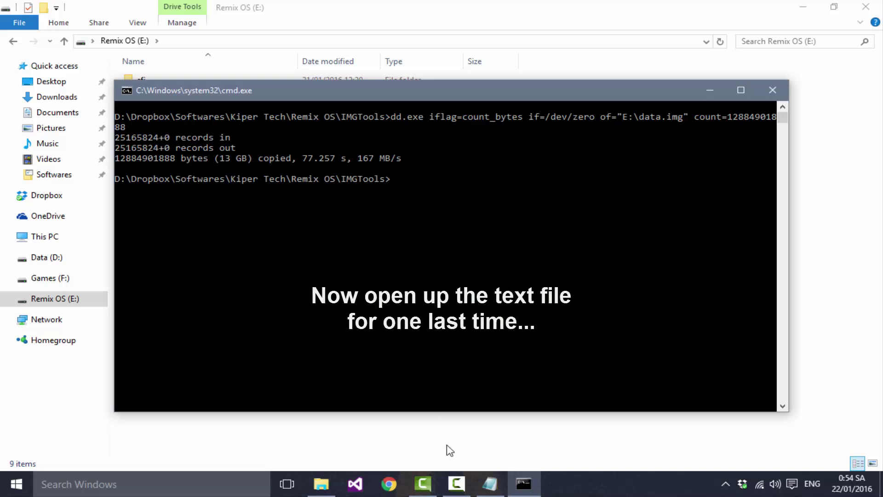
- Copy the mke2fs.exe command line from the text file and paste it at the command prompt
left_click(490, 483)
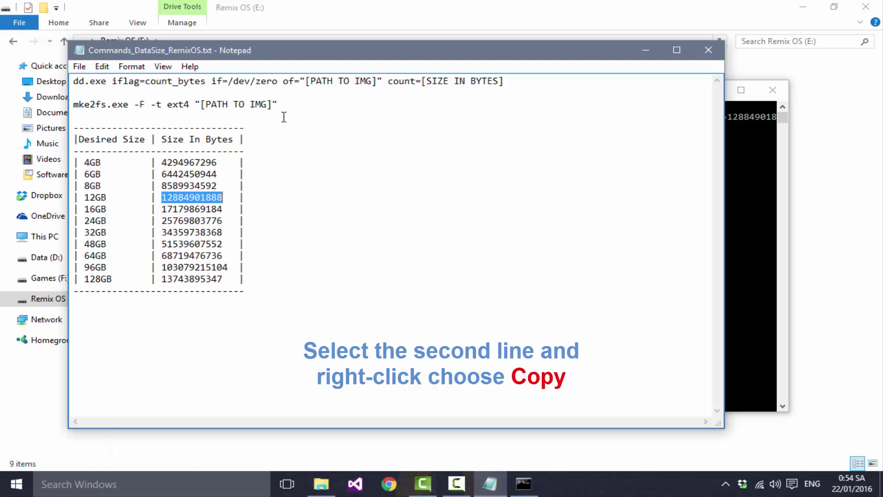
left_click_drag(285, 104, 75, 105)
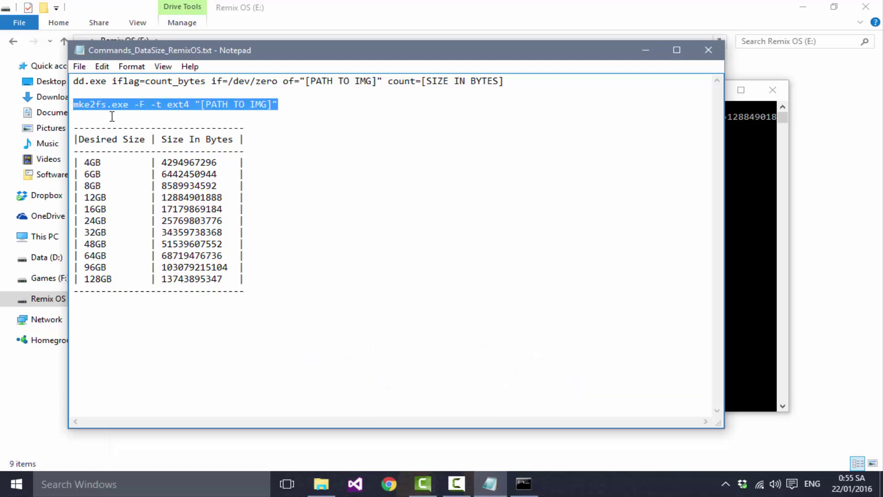
right_click(174, 105)
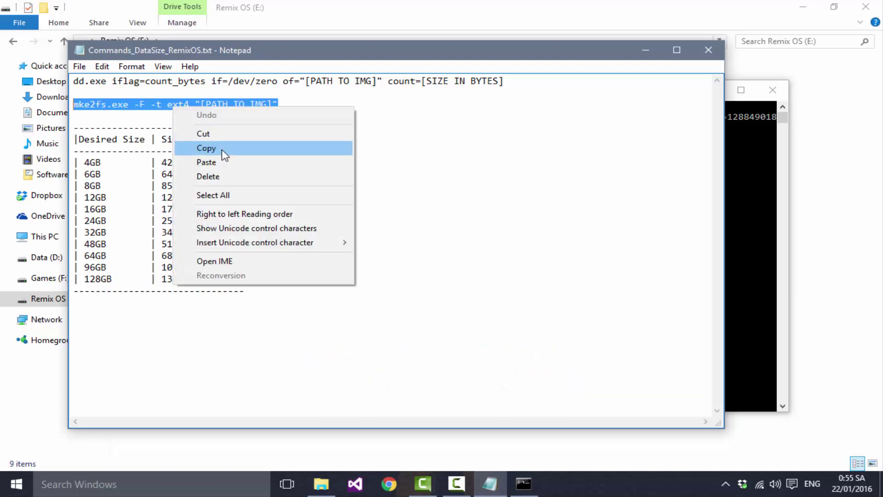
left_click(206, 149)
left_click(644, 51)
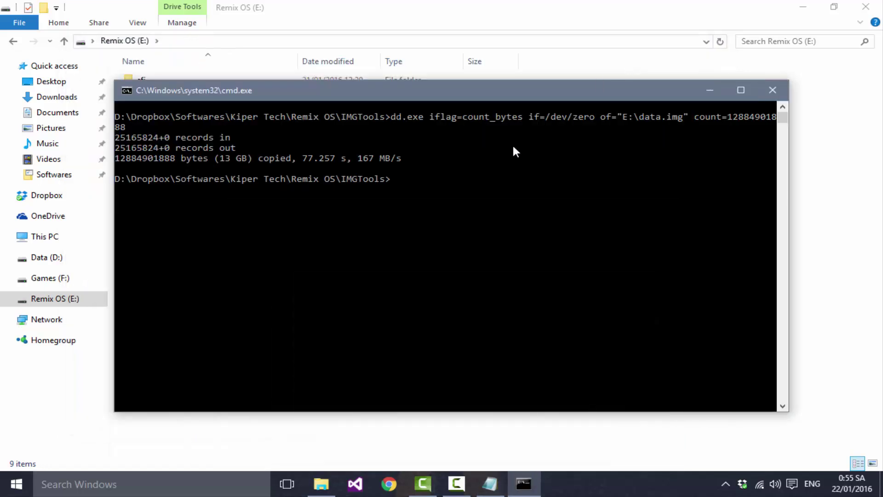
right_click(397, 179)
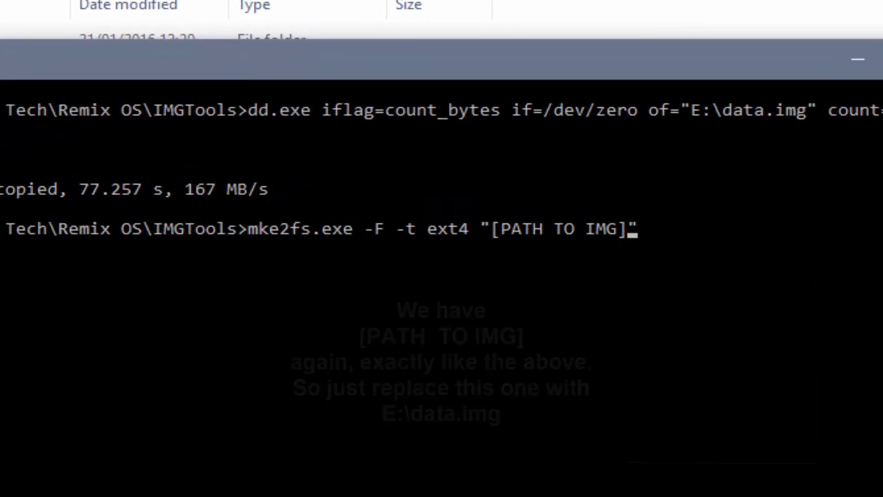
- Replace the [PATH TO IMG] placeholder in the mke2fs.exe command with E:\data.img and run it to format the image as ext4
key("BackSpace")
key("BackSpace")
key("BackSpace")
key("BackSpace")
key("BackSpace")
key("BackSpace")
key("BackSpace")
key("BackSpace")
key("BackSpace")
key("BackSpace")
key("BackSpace")
key("BackSpace")
key("BackSpace")
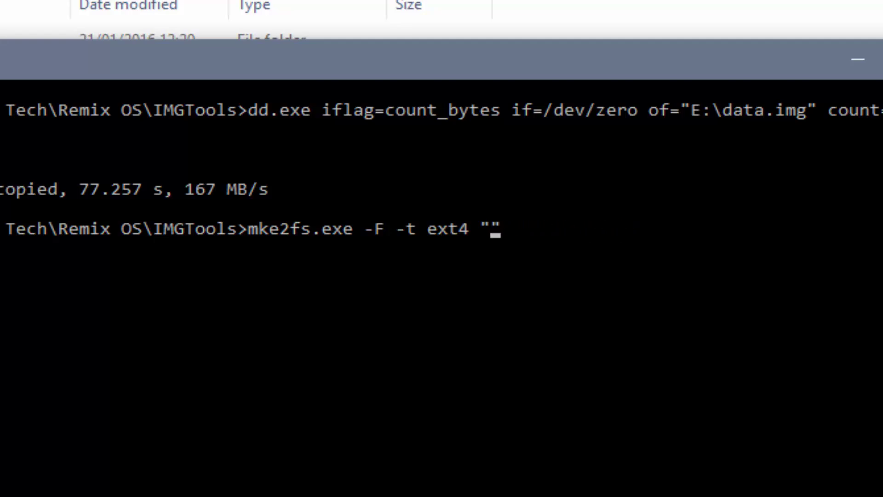
type("E:\\data")
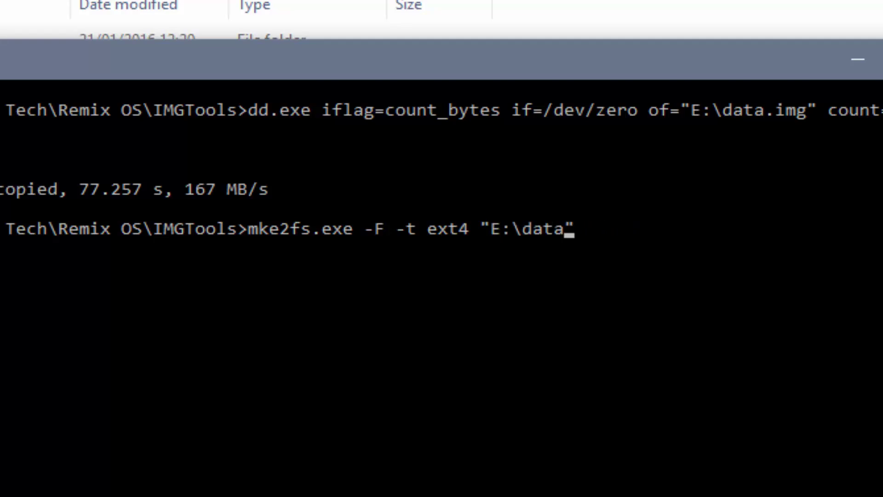
type(".img")
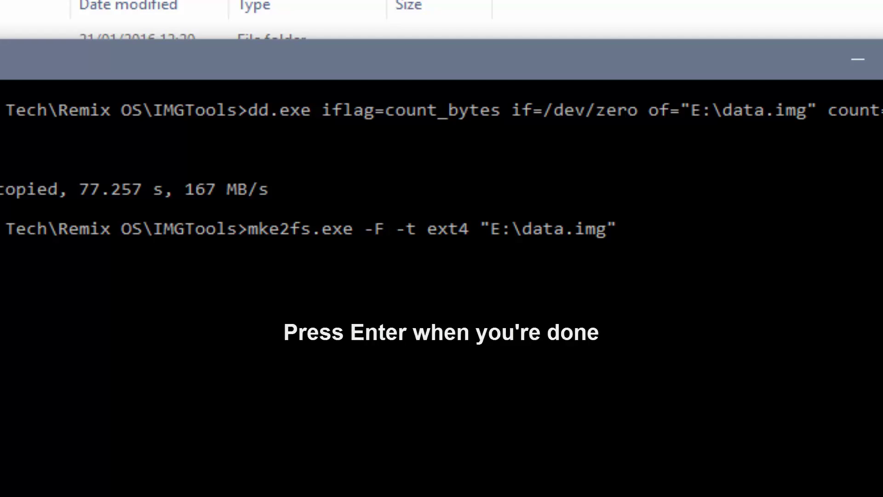
key("Return")
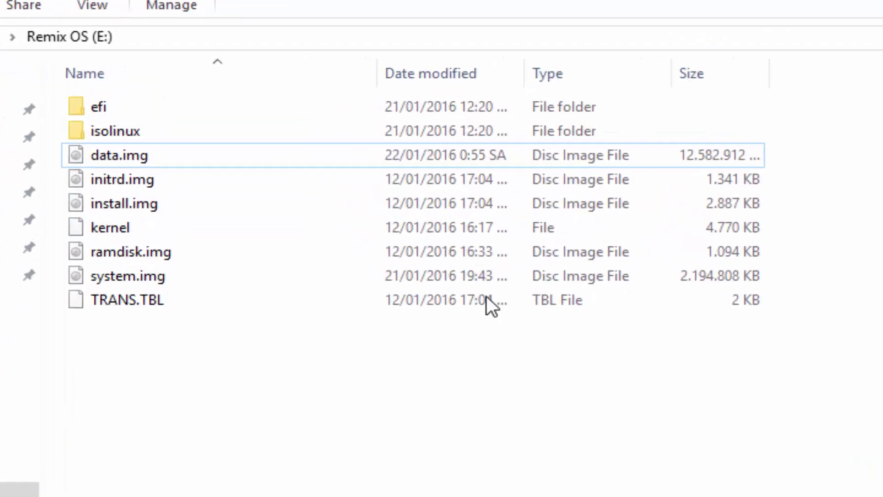
- Widen the Size column on the Remix OS (E:) drive and check the size of data.img
left_click_drag(765, 74, 822, 73)
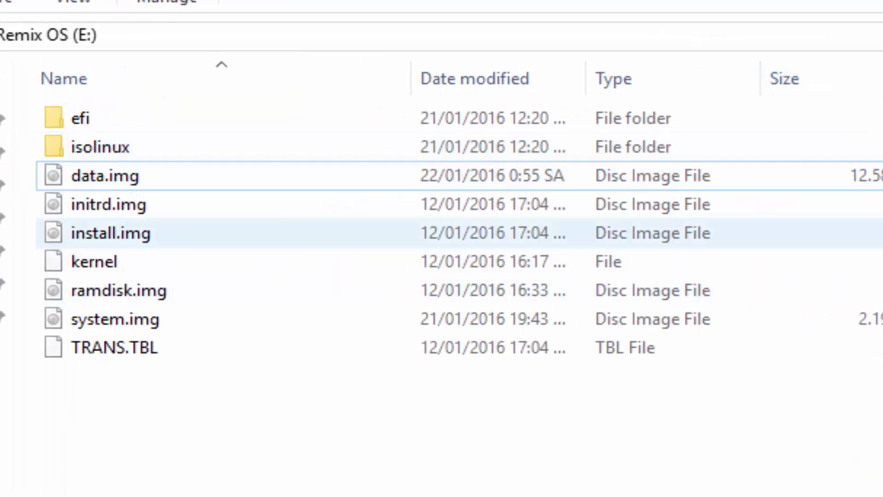
left_click(876, 179)
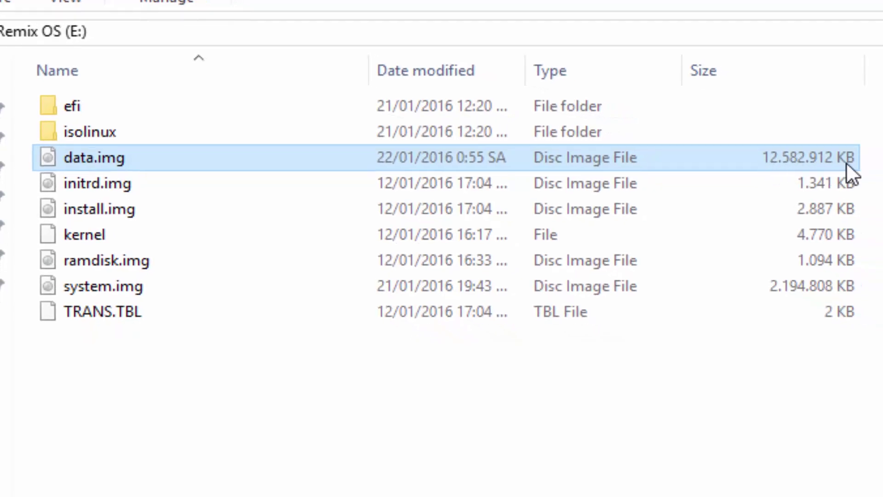